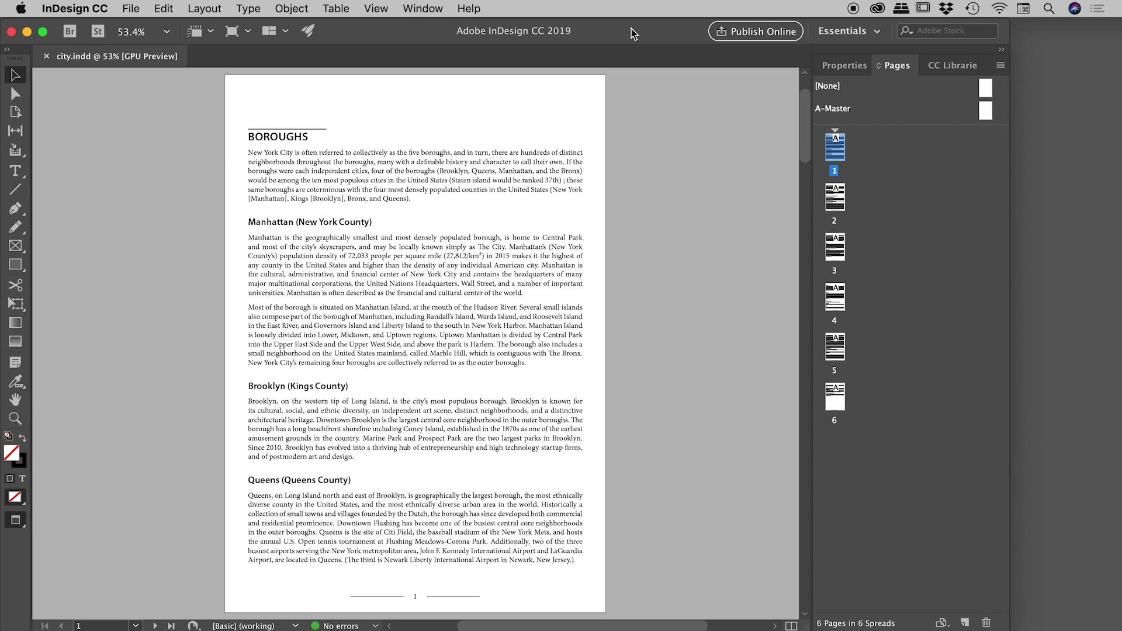
Export city.indd to the Desktop as city.pdf in Adobe PDF (Print) format
click(131, 8)
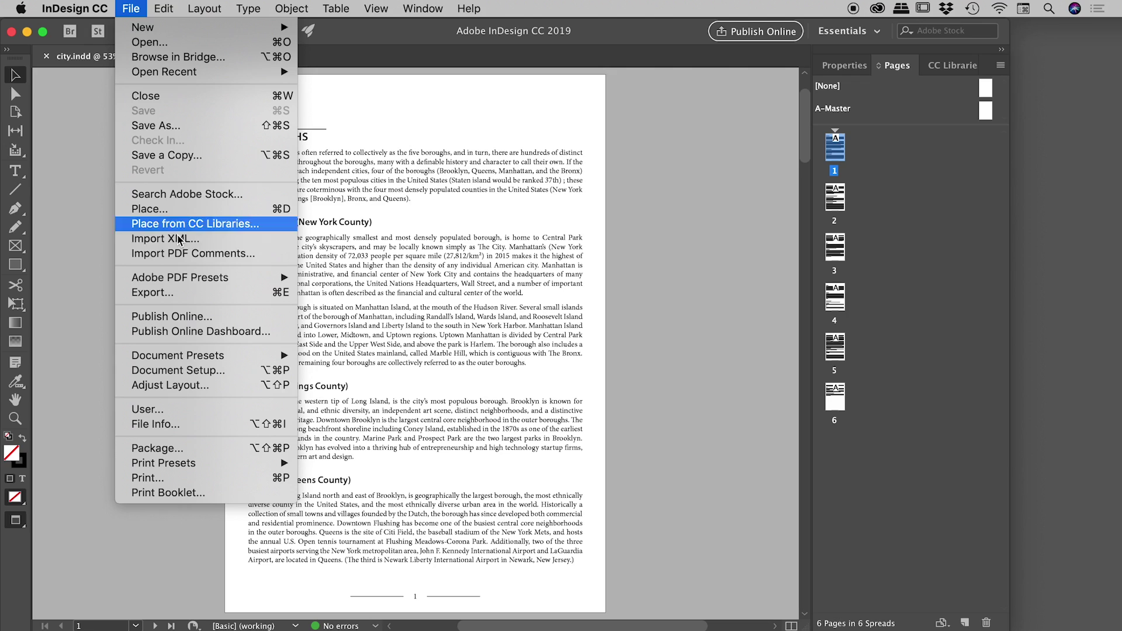
click(195, 294)
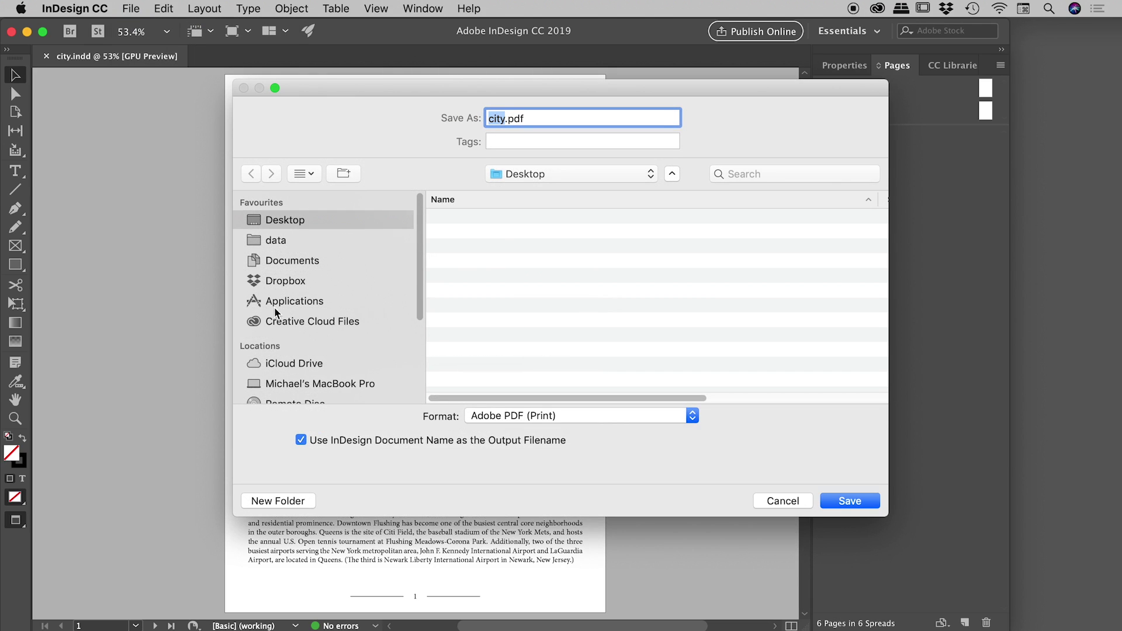
click(690, 415)
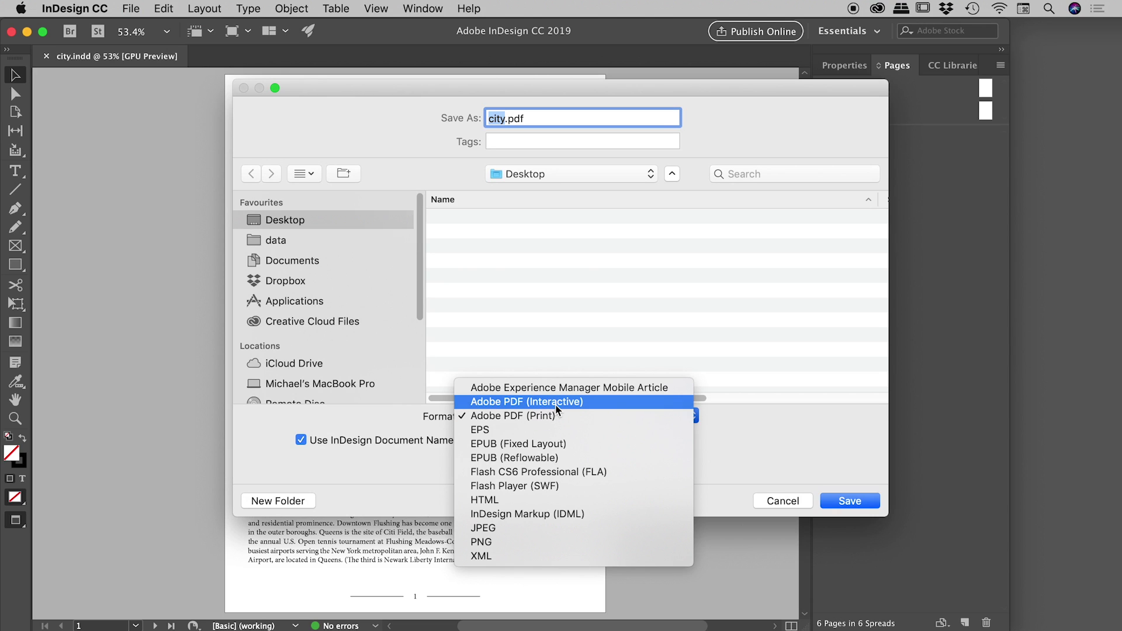
click(588, 418)
click(857, 501)
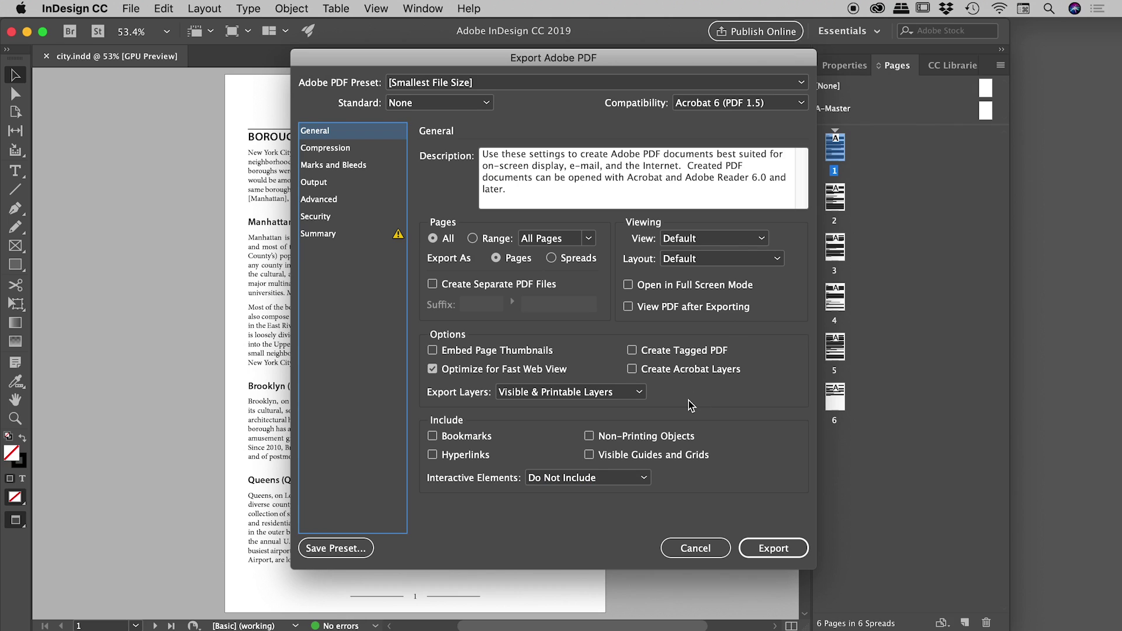
Review the Compression and Marks and Bleeds panels, ending on Security with High (128-bit RC4) encryption
click(351, 149)
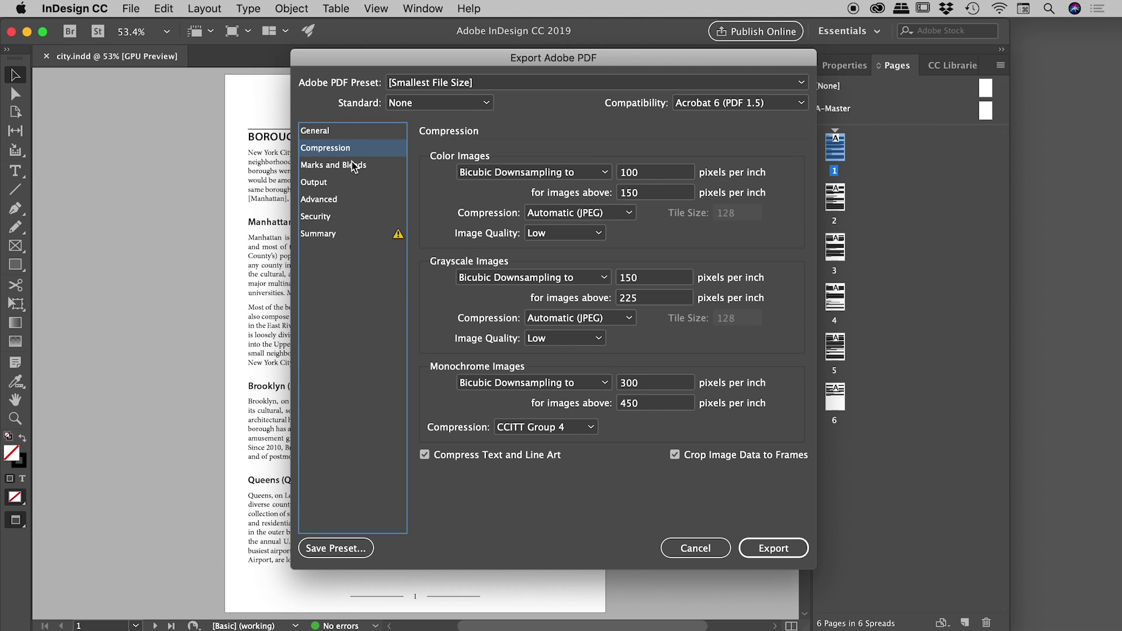
click(352, 168)
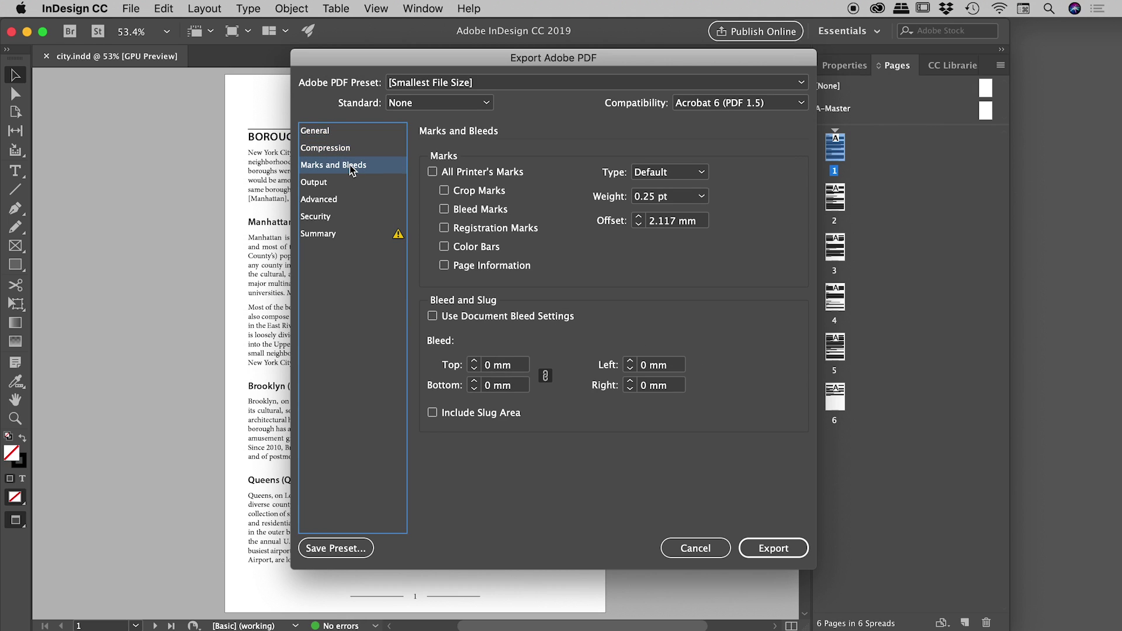
click(328, 219)
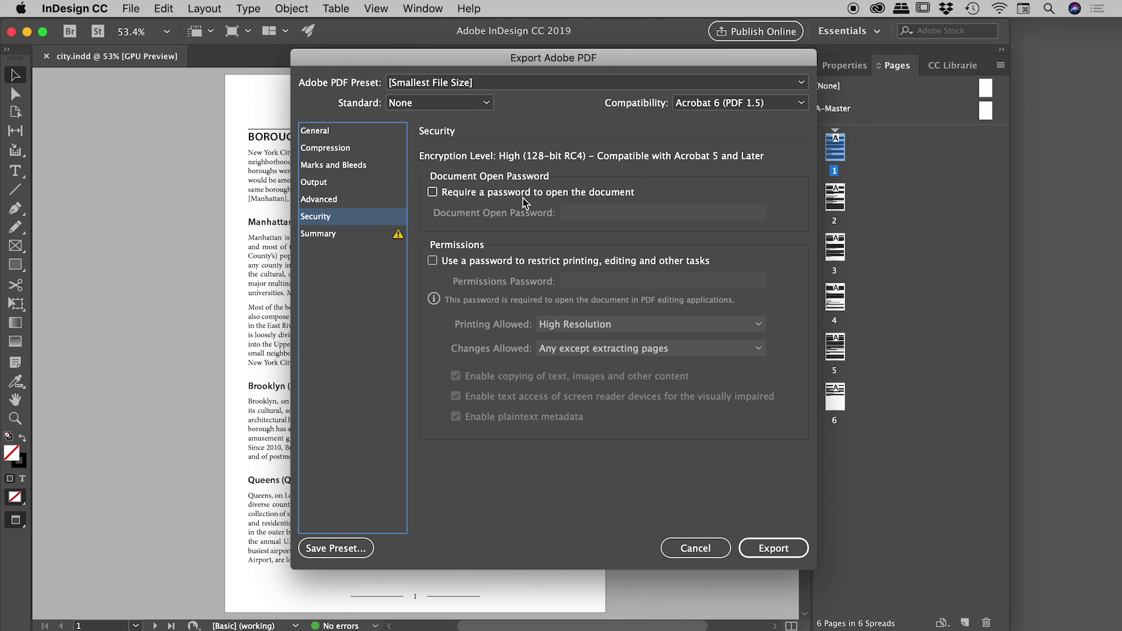
Require a password to open the PDF, enter it, and enable the permissions password restriction
click(434, 193)
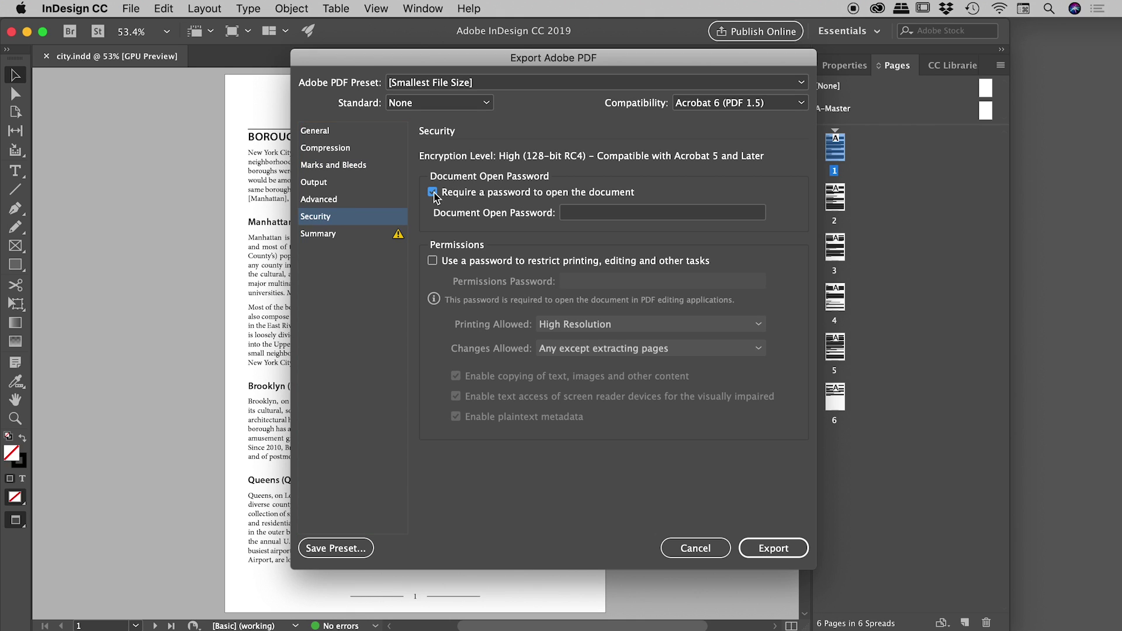
click(608, 219)
text(password)
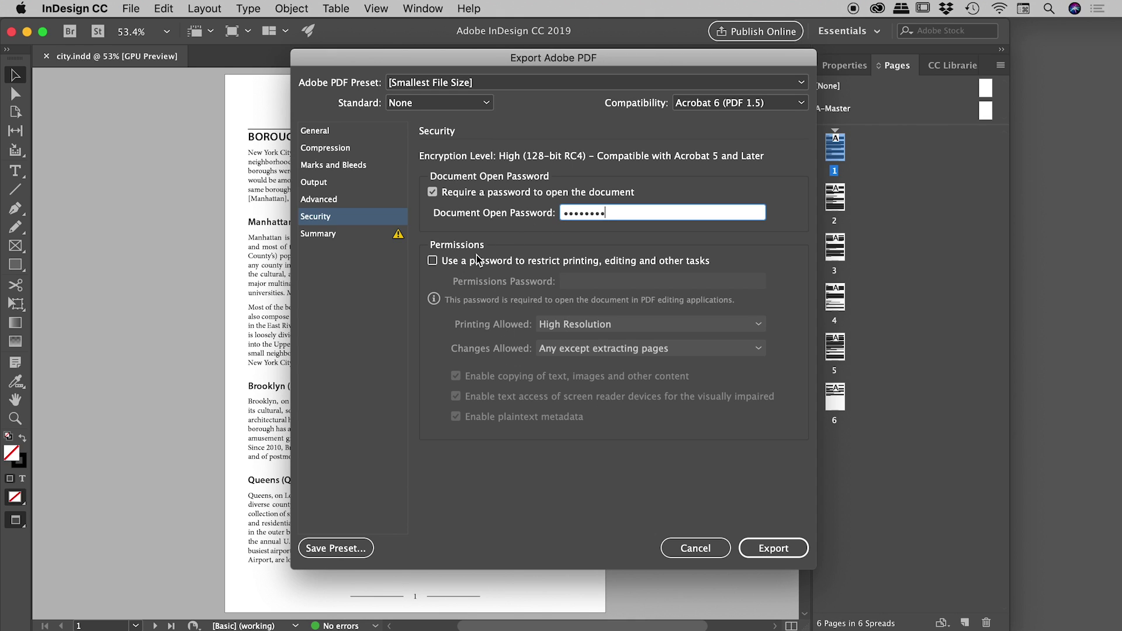
click(433, 261)
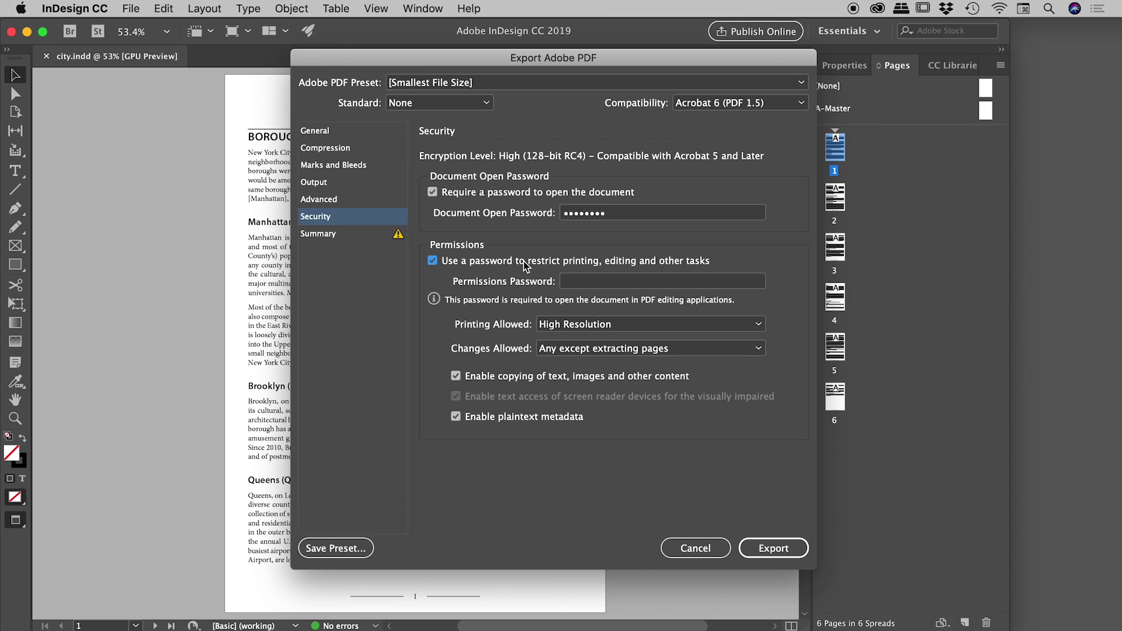
Enter the permissions password and set both Printing Allowed and Changes Allowed to None
click(590, 282)
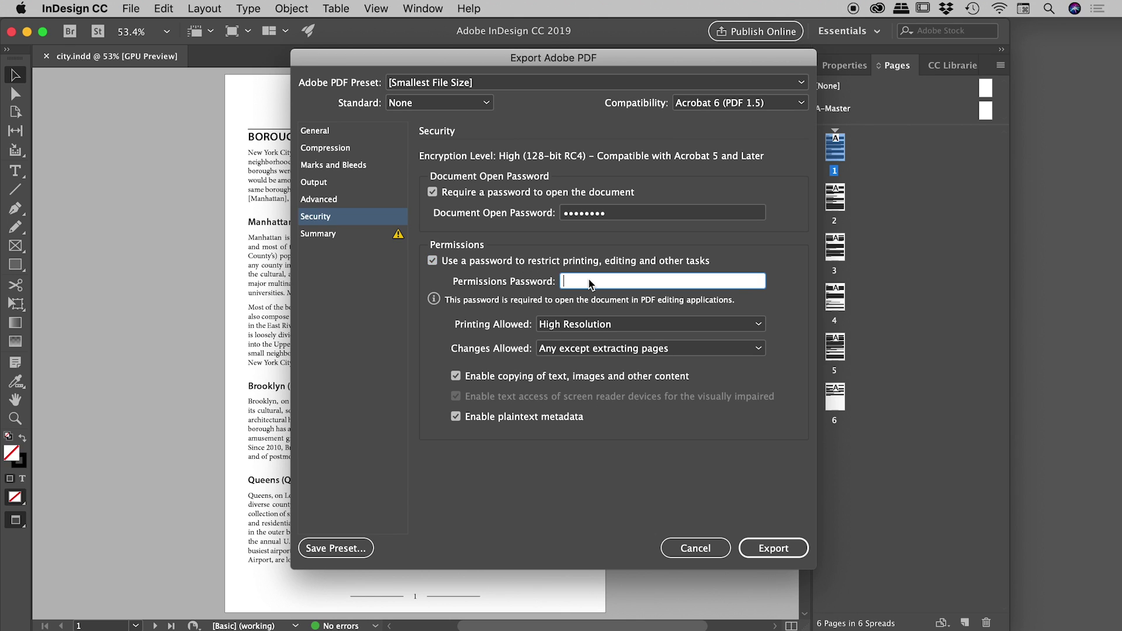
text(•••••)
key(Tab)
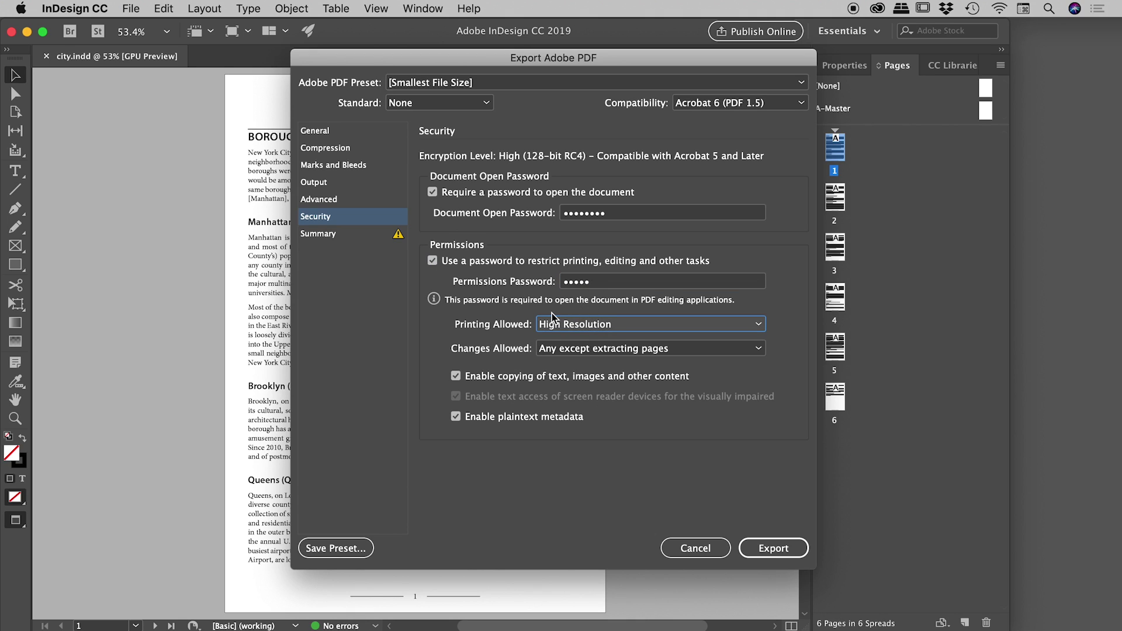
click(581, 324)
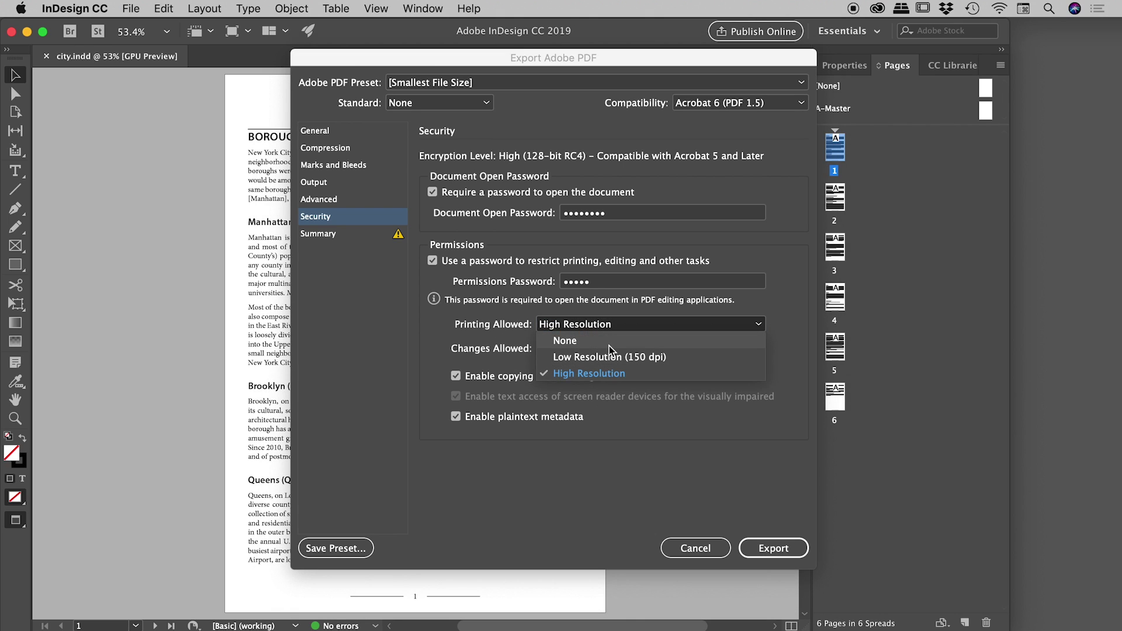
click(577, 343)
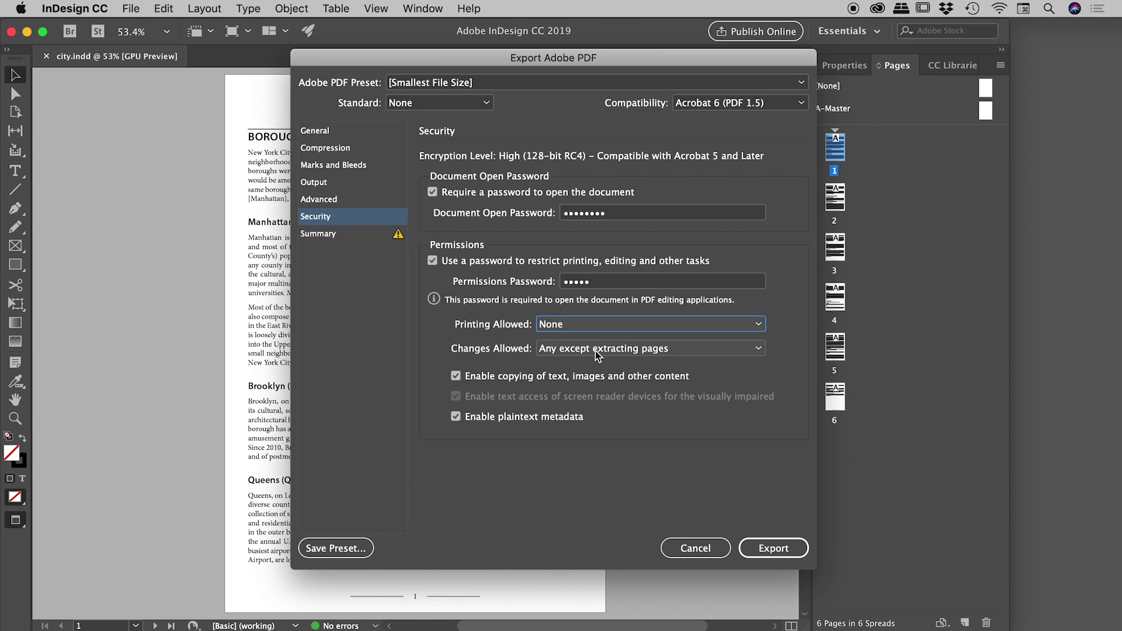
click(596, 350)
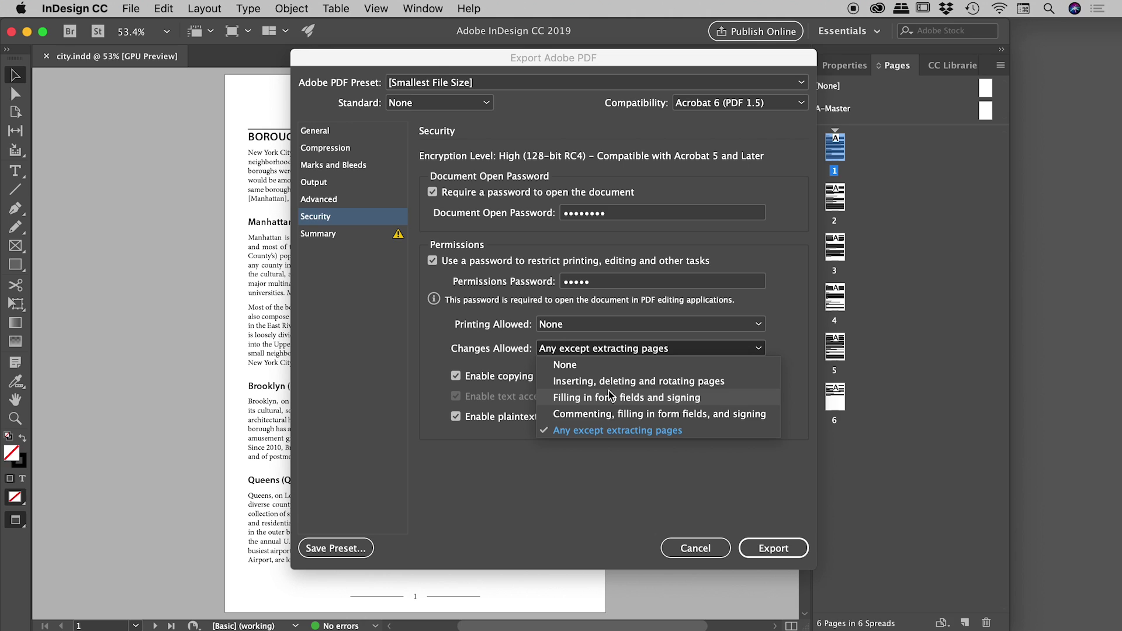
click(576, 366)
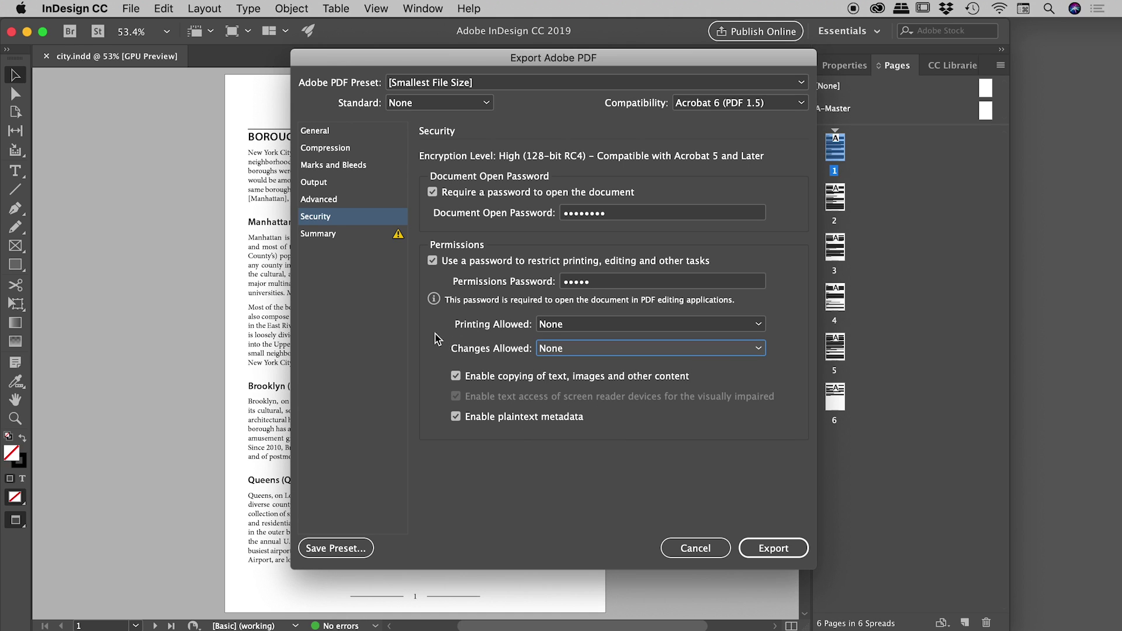
click(611, 284)
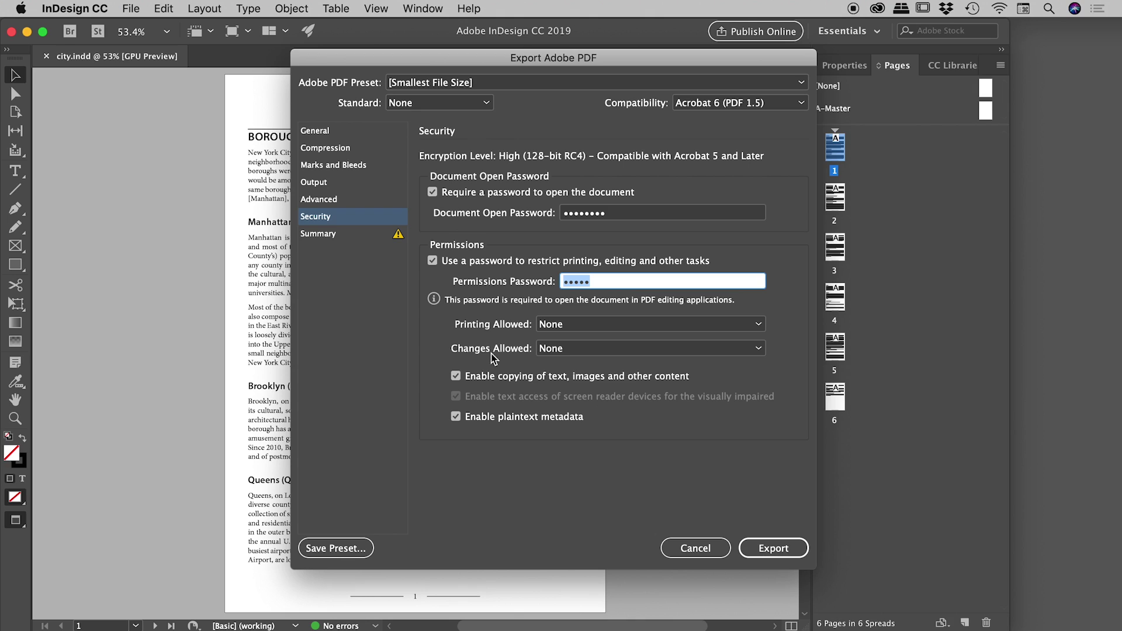
Start the PDF export and confirm the document open password
click(769, 547)
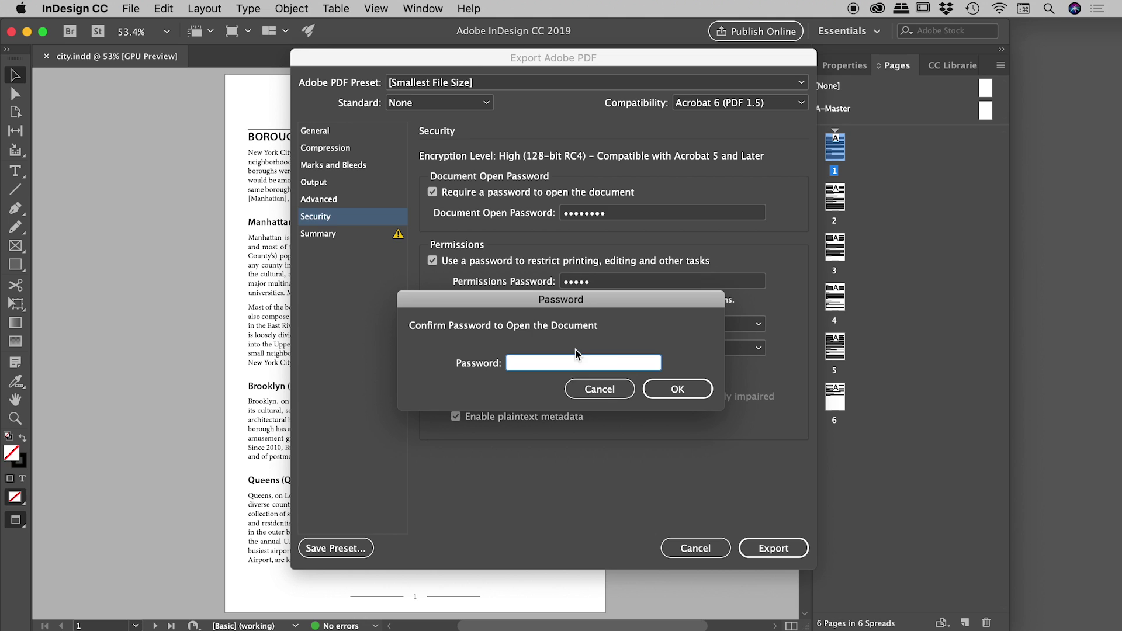
text(password)
click(679, 390)
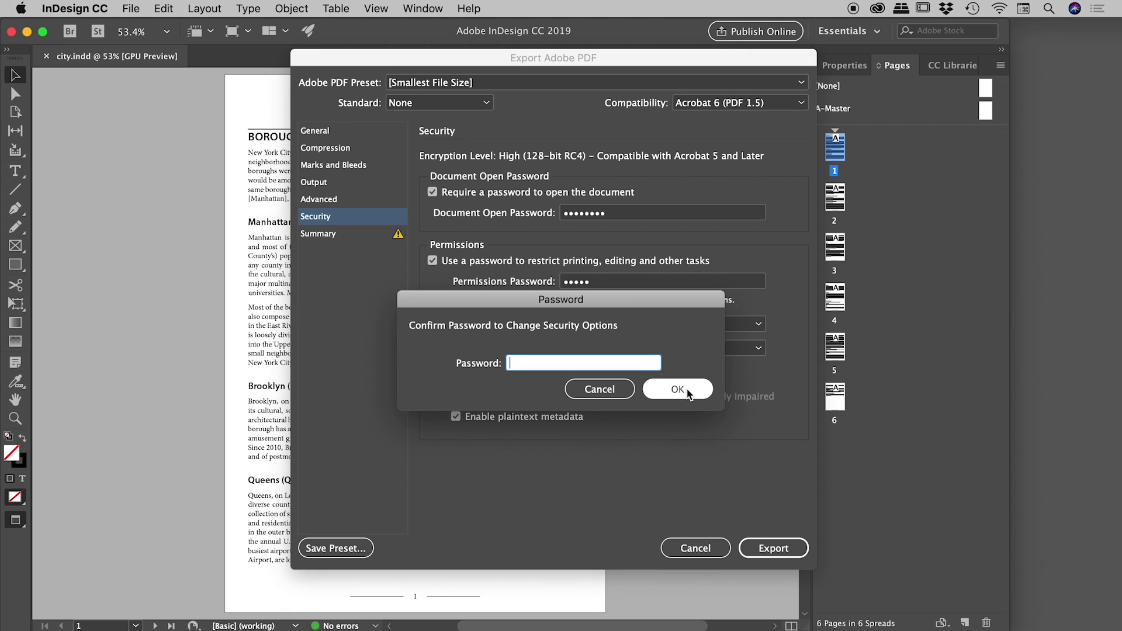
Confirm the permissions password so the protected city.pdf is exported
drag(619, 304, 641, 428)
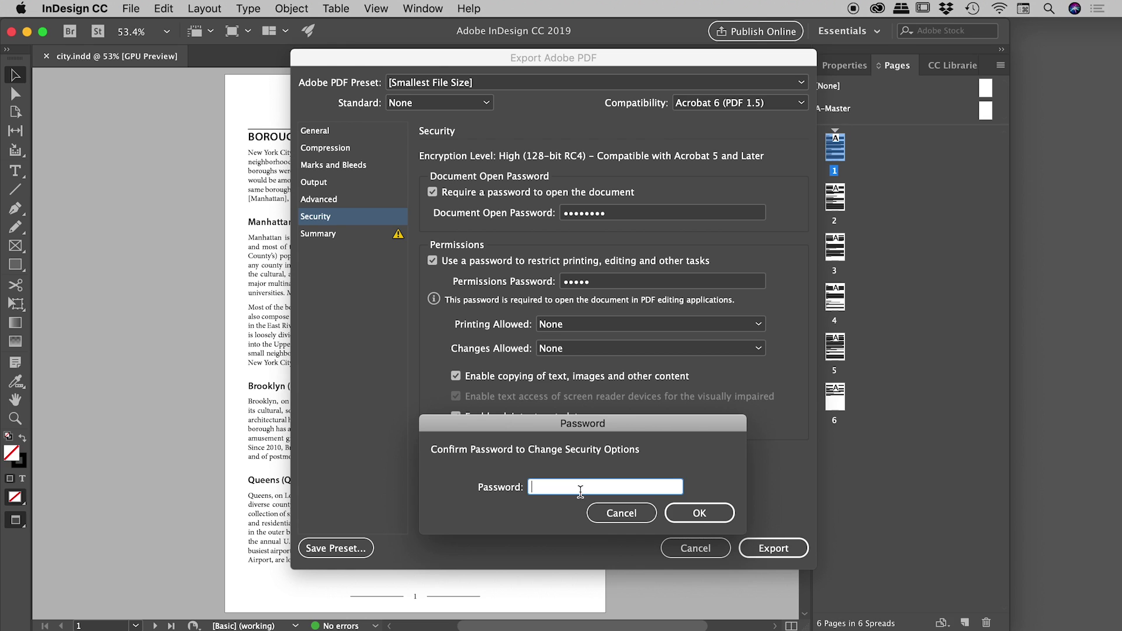
text(*****)
click(704, 513)
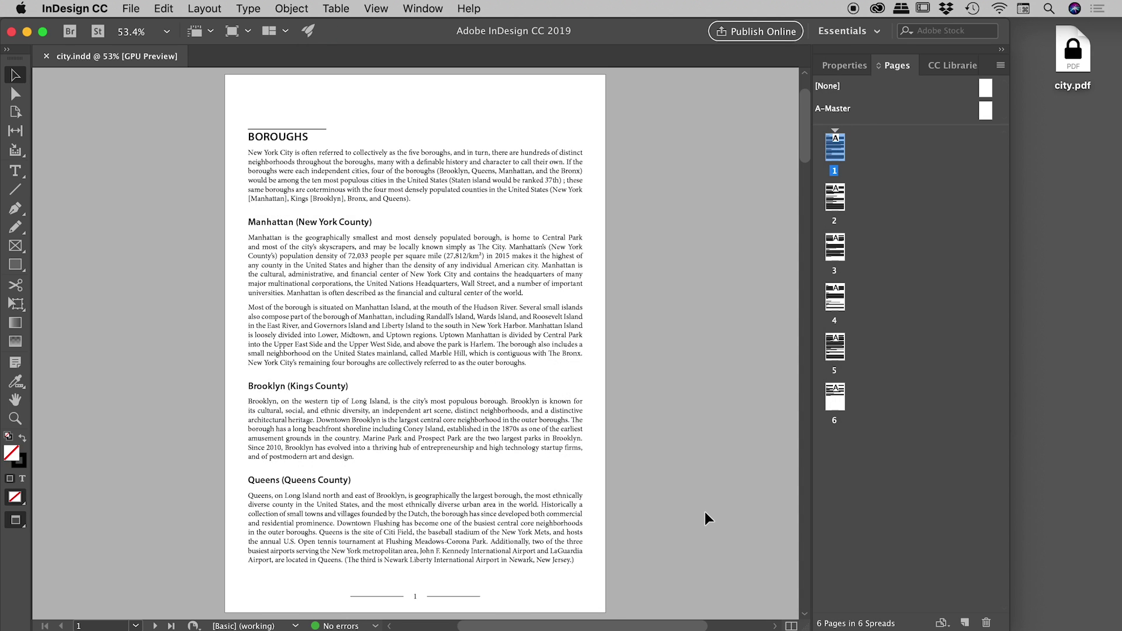
Open city.pdf from the Desktop in Acrobat, bringing up its open-password prompt
click(1073, 50)
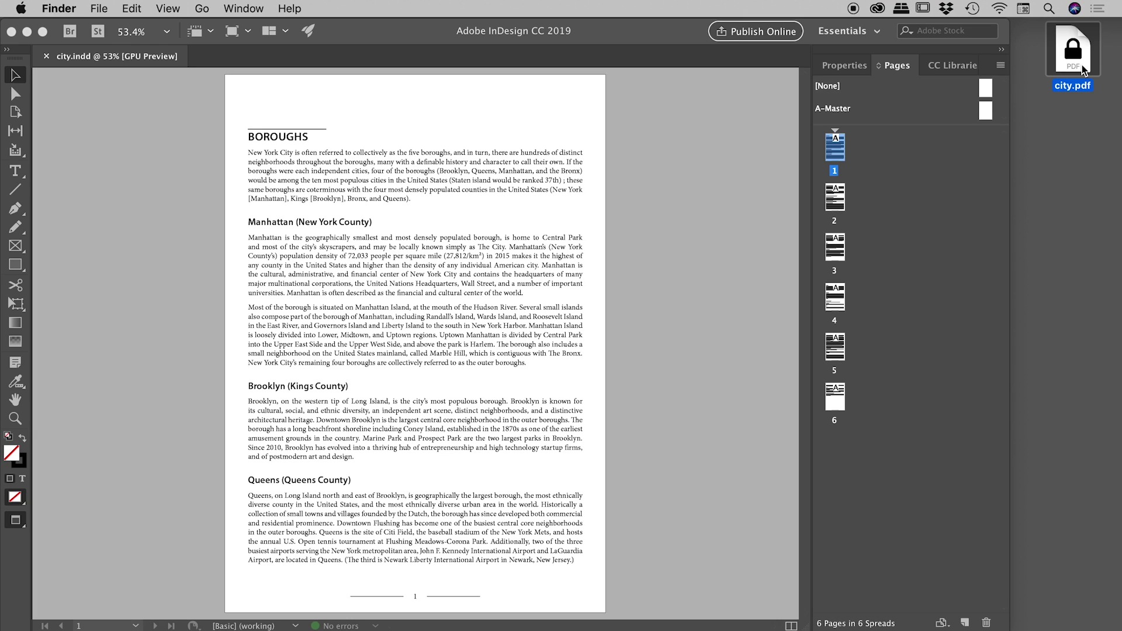
double_click(1071, 37)
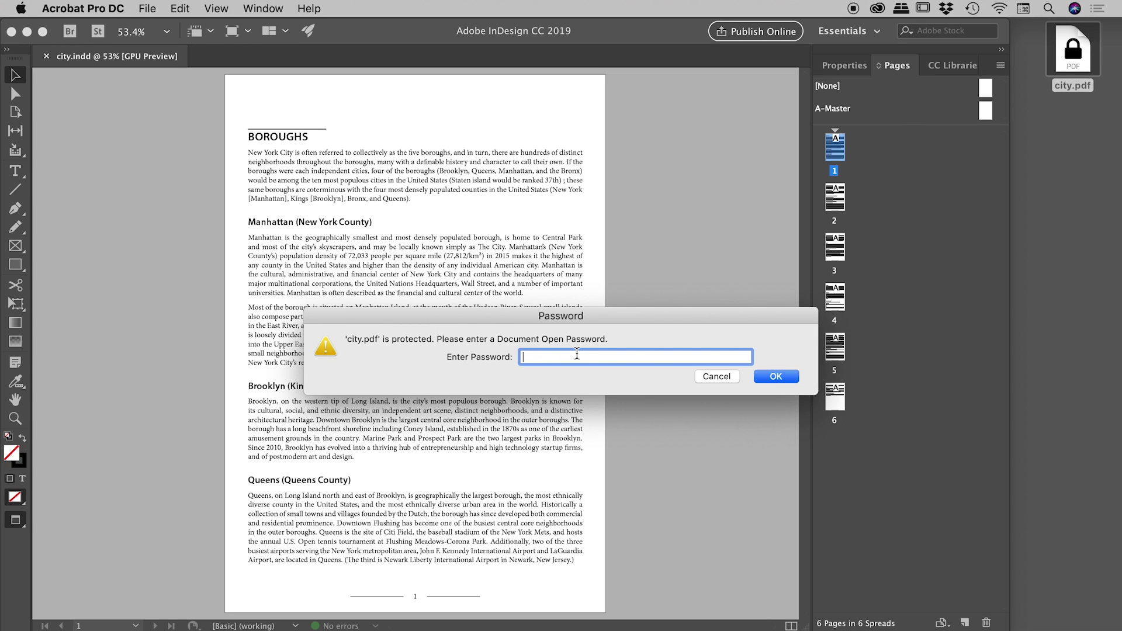
Unlock city.pdf with the open password, supply the permissions password for Edit PDF, then close it
text(password12)
key(Return)
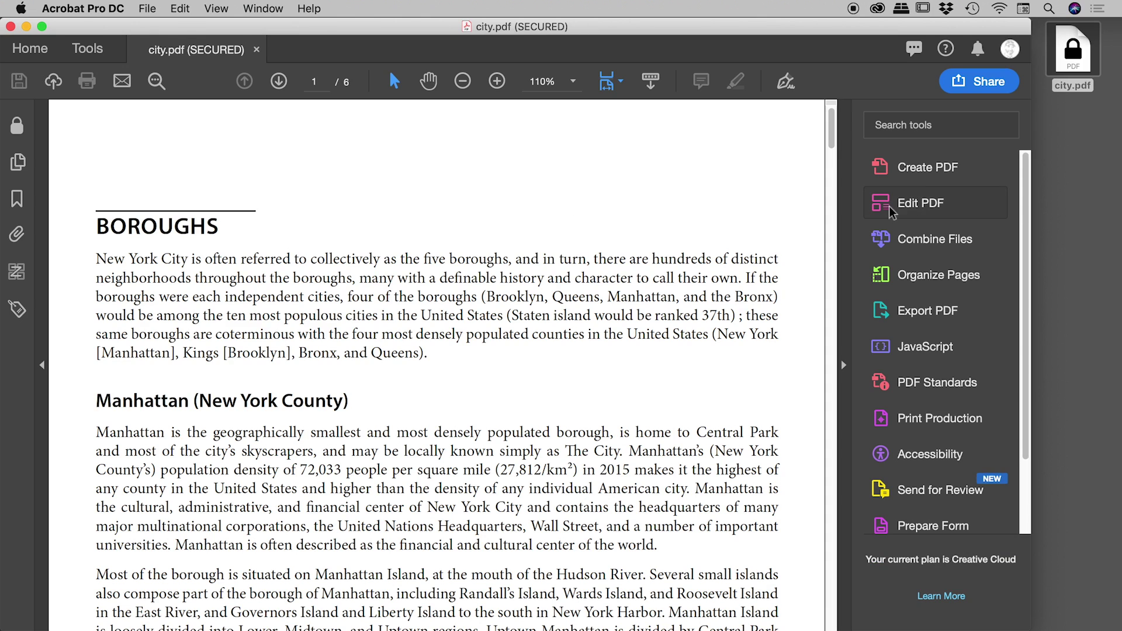
click(928, 206)
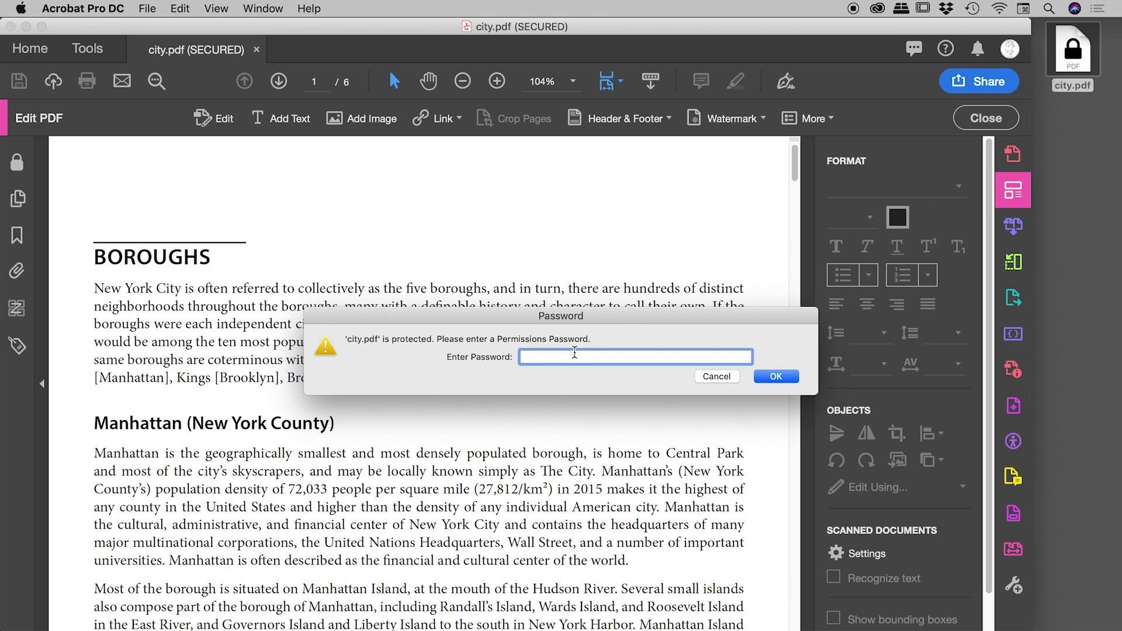
text(•••••)
key(Return)
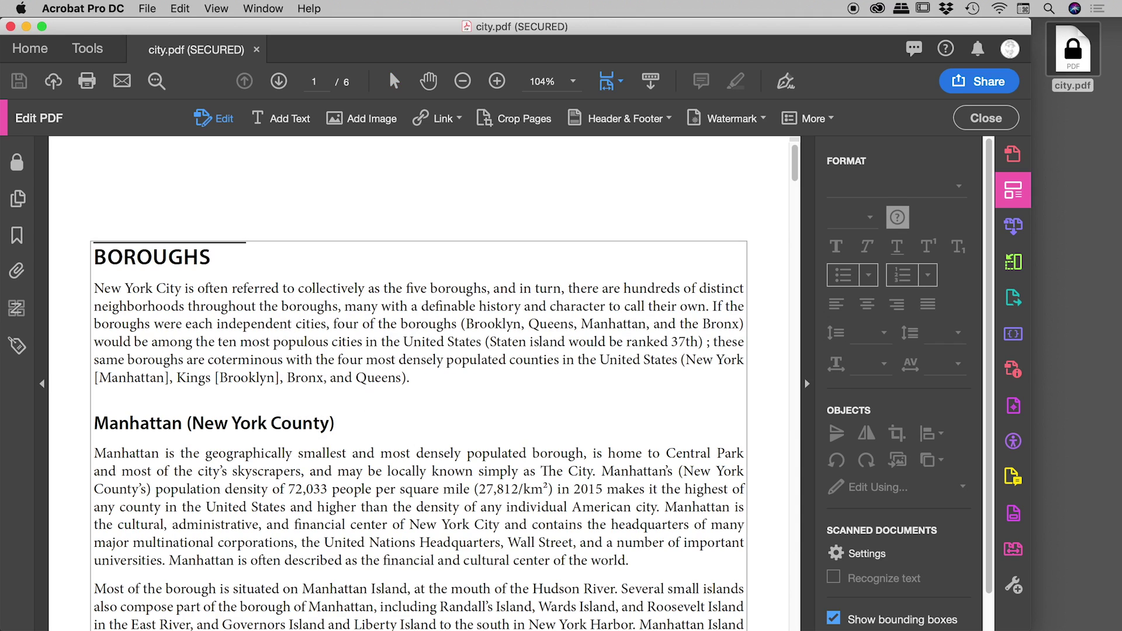
key(super+w)
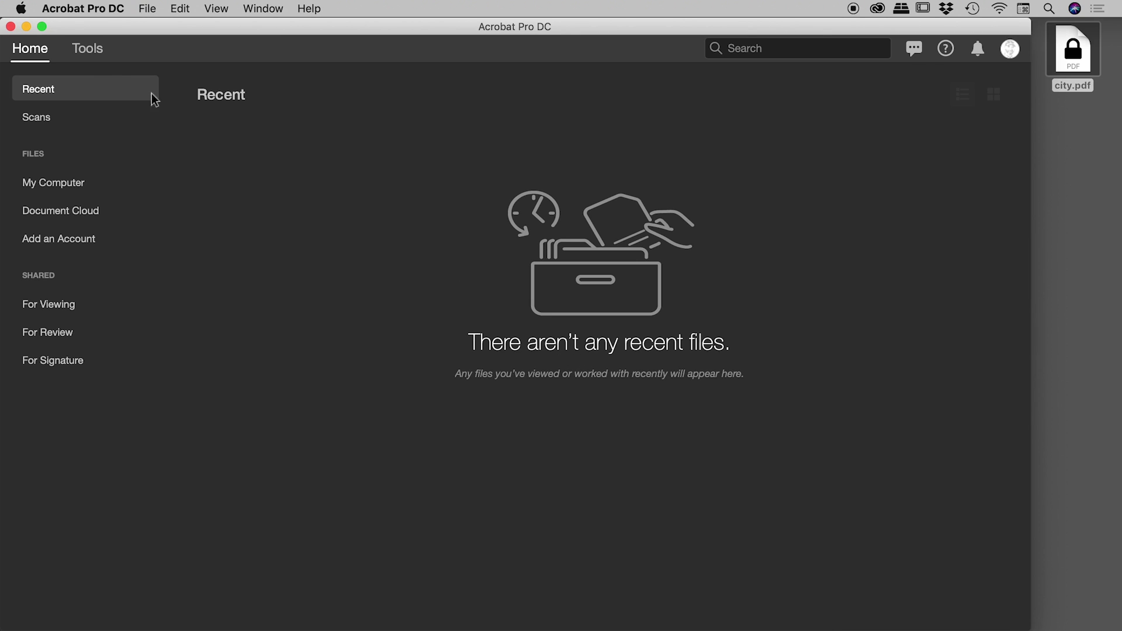
Close Acrobat's Home window and export city.indd as Adobe PDF (Interactive), replacing the existing city.pdf
click(11, 26)
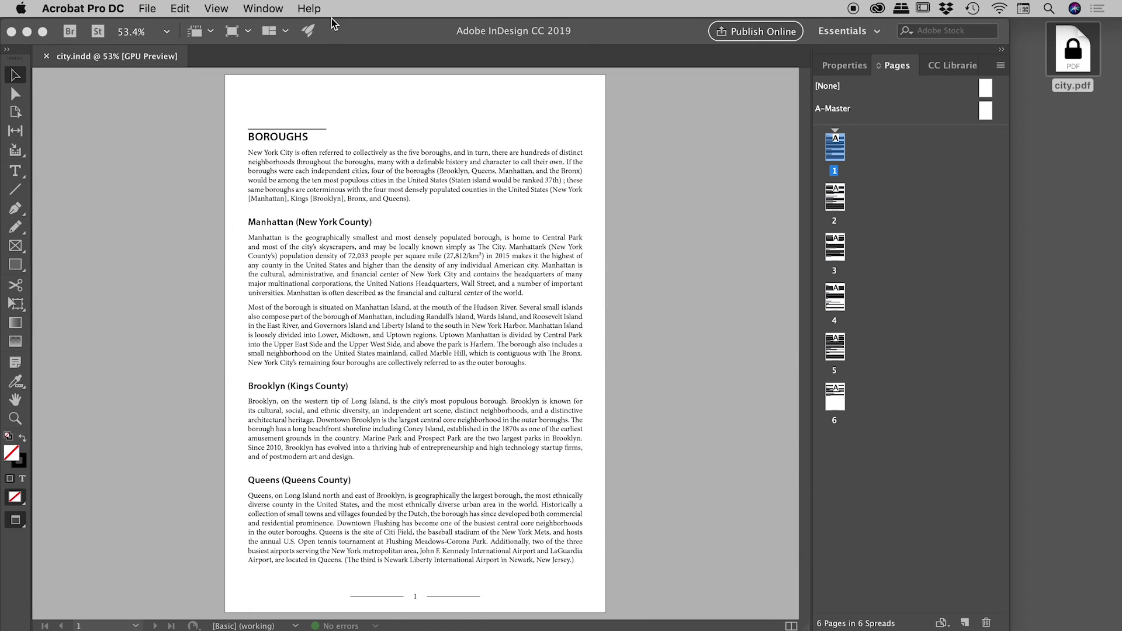
click(420, 24)
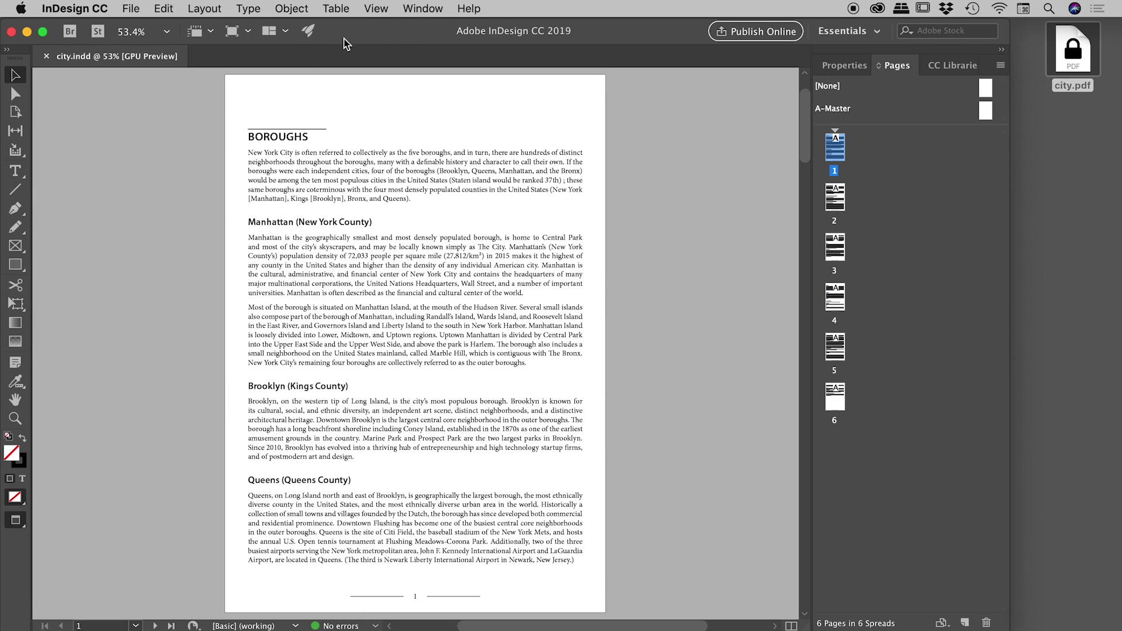
click(133, 7)
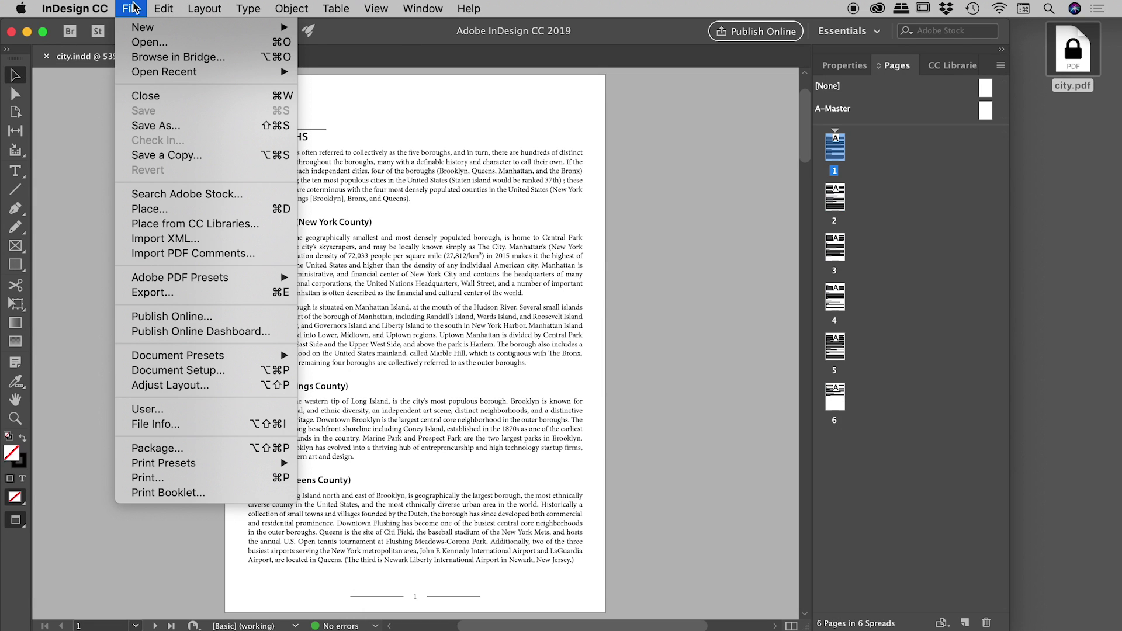
click(187, 293)
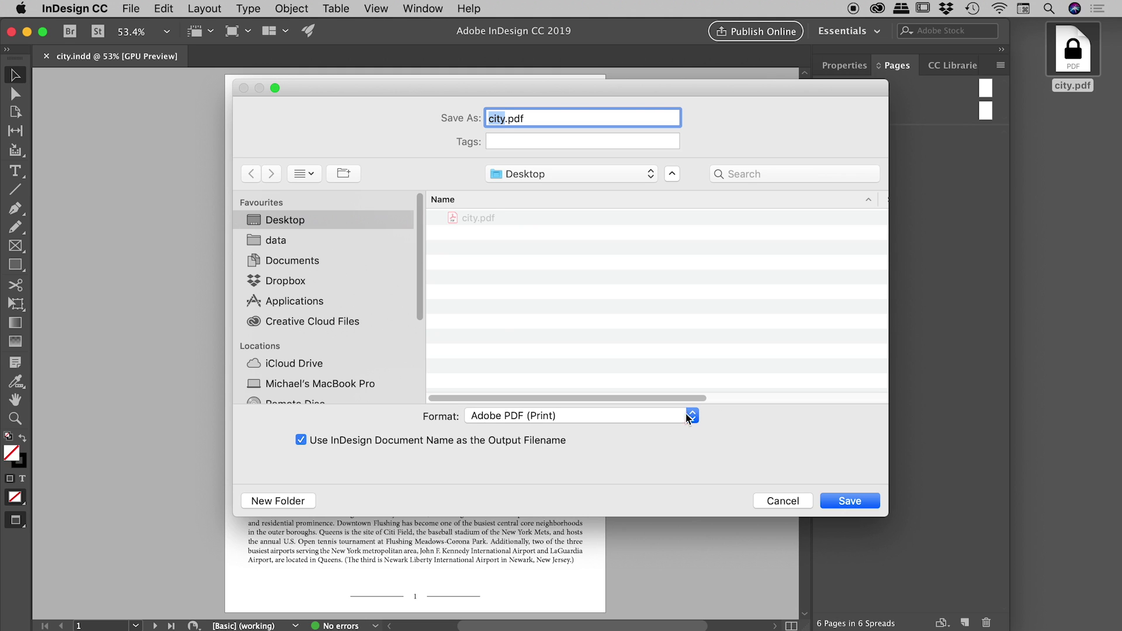
click(653, 416)
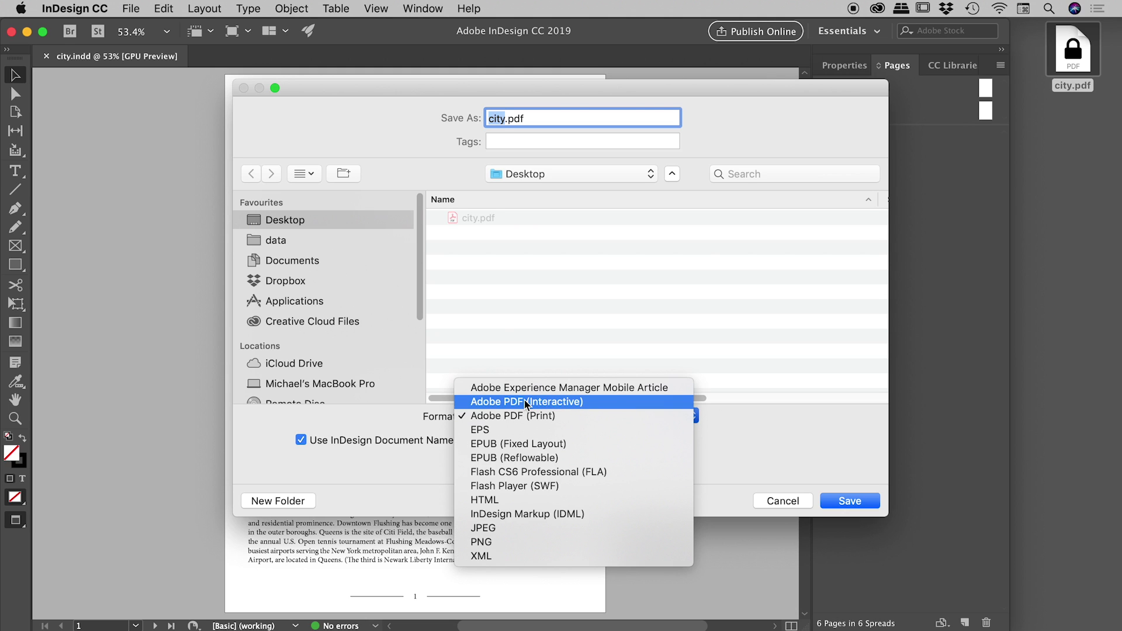
click(582, 404)
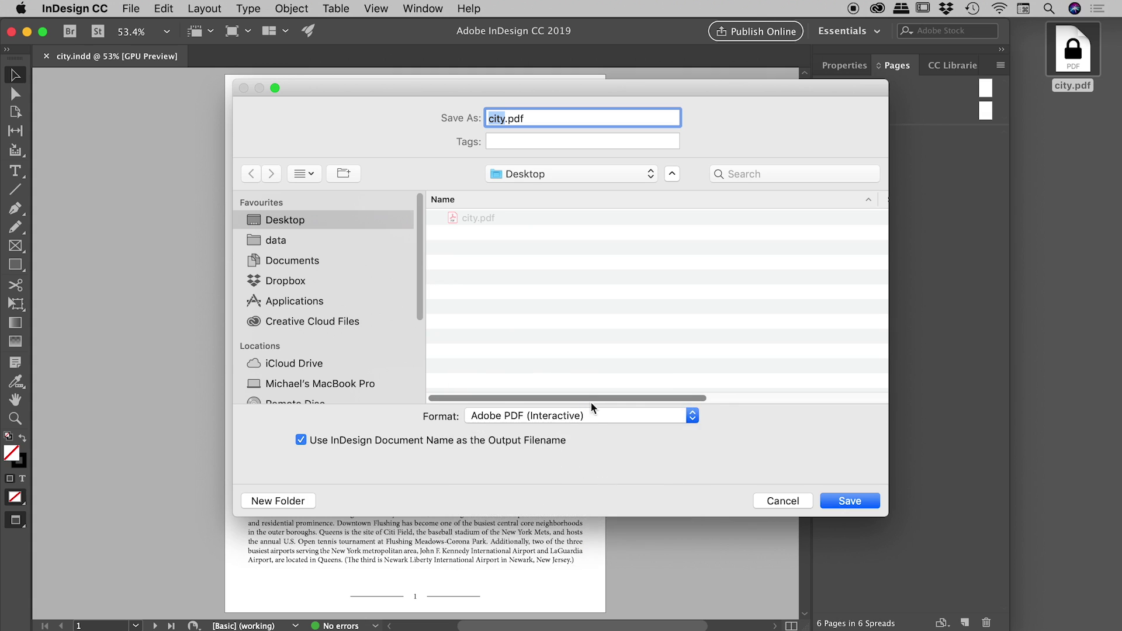
click(850, 501)
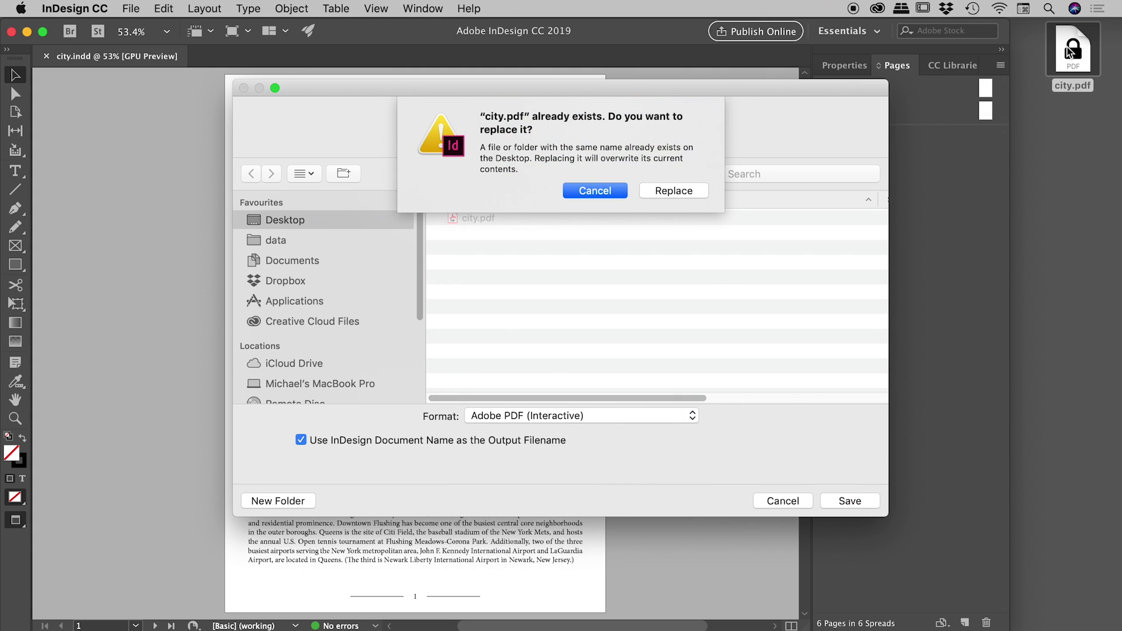
click(679, 192)
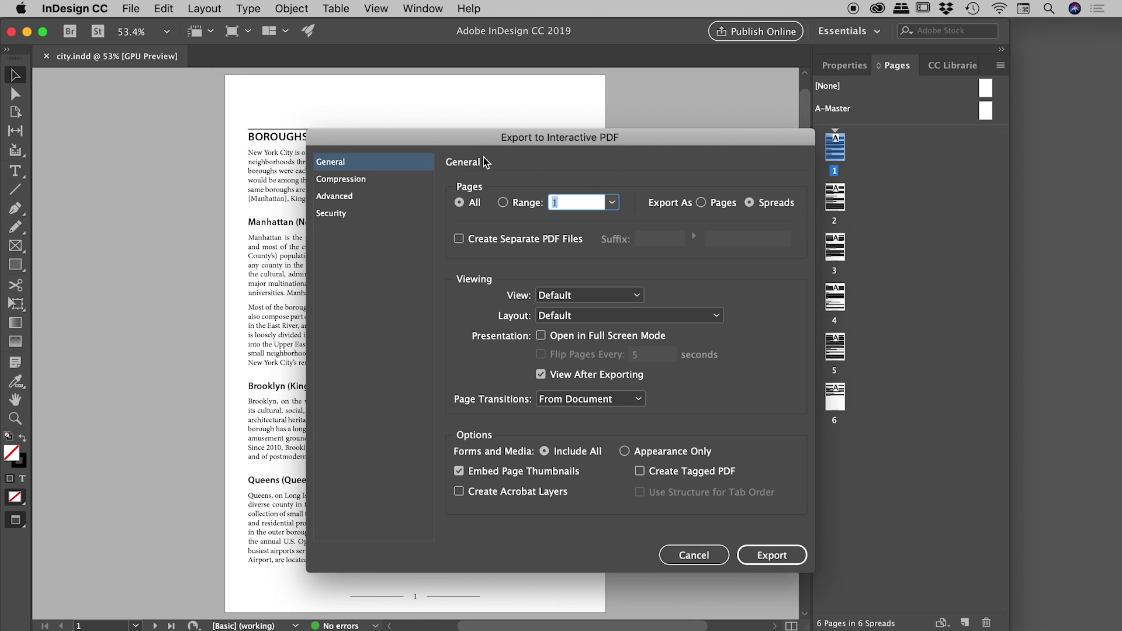
Show the Security panel of Export to Interactive PDF, with High (128-bit AES) encryption
click(332, 214)
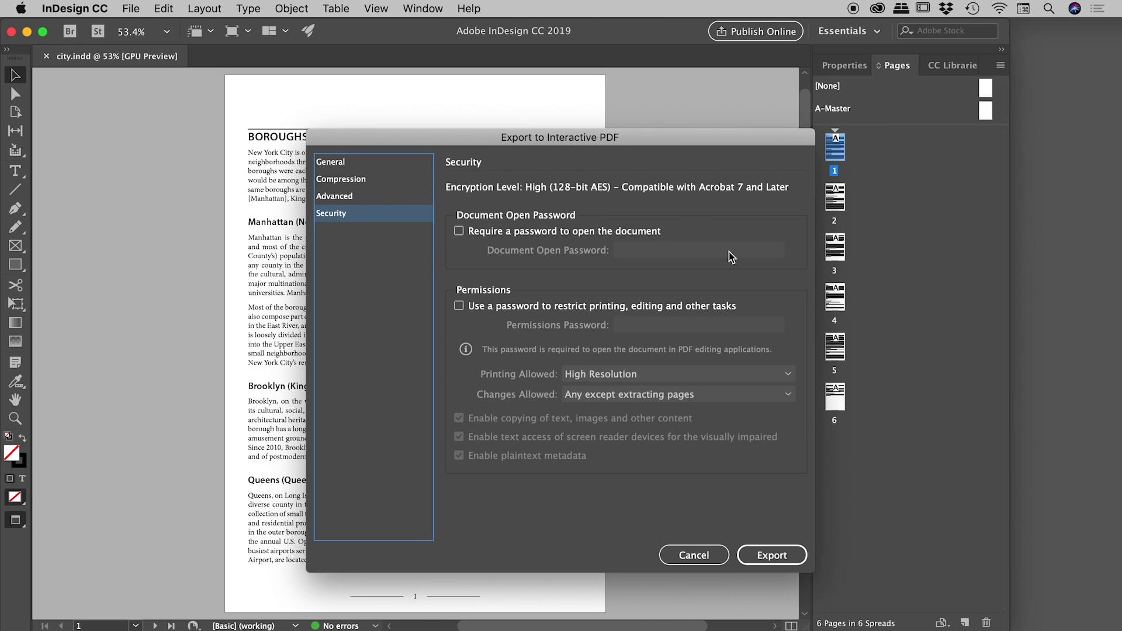